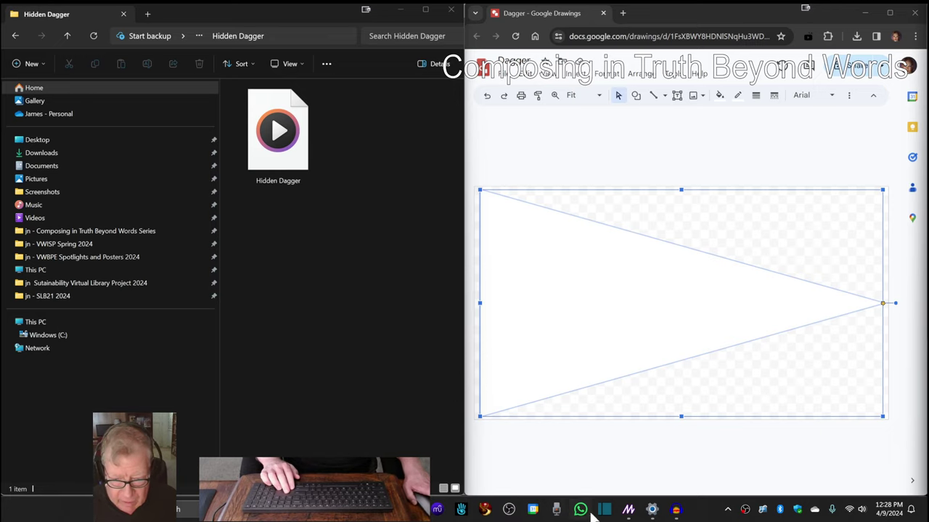
Scroll Audacity's Hidden Dagger track to its ending near 1:20, then bring the Magic editor beside it
left_click(675, 509)
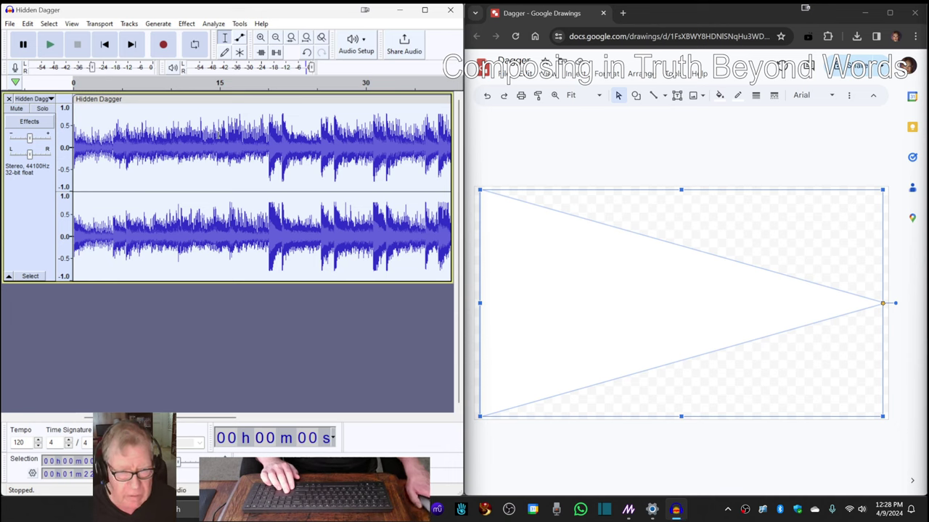
left_click_drag(228, 417, 439, 443)
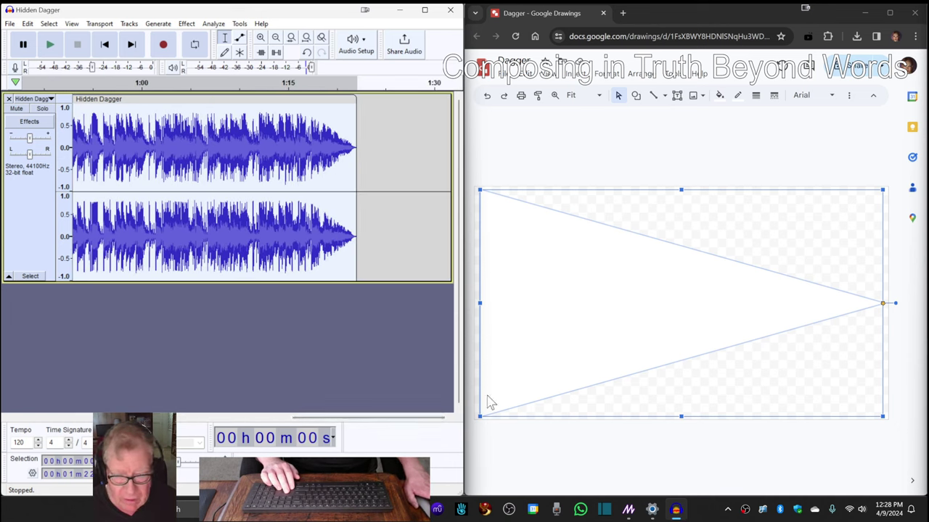
left_click(627, 510)
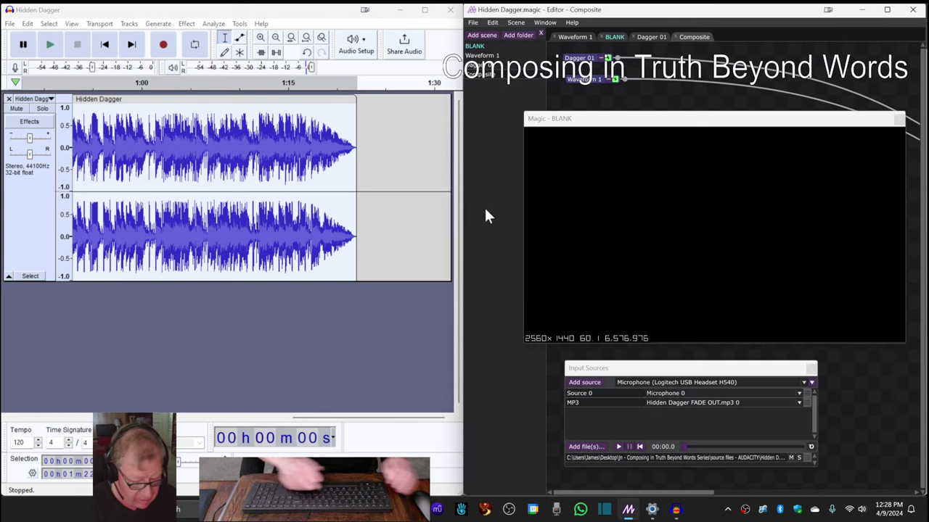
Play the MP3 on the Dagger 01 scene with its white dagger, then stop and rewind to 00:00.0
key("space")
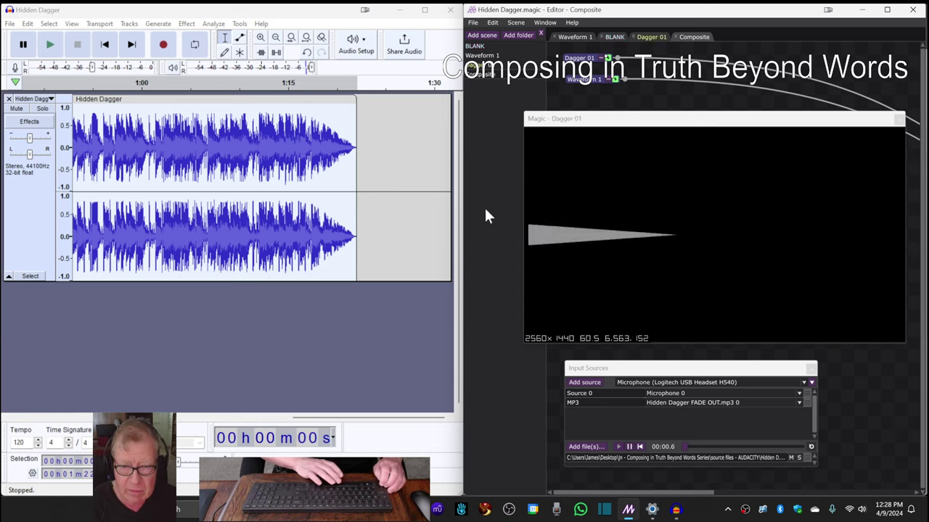
key("space")
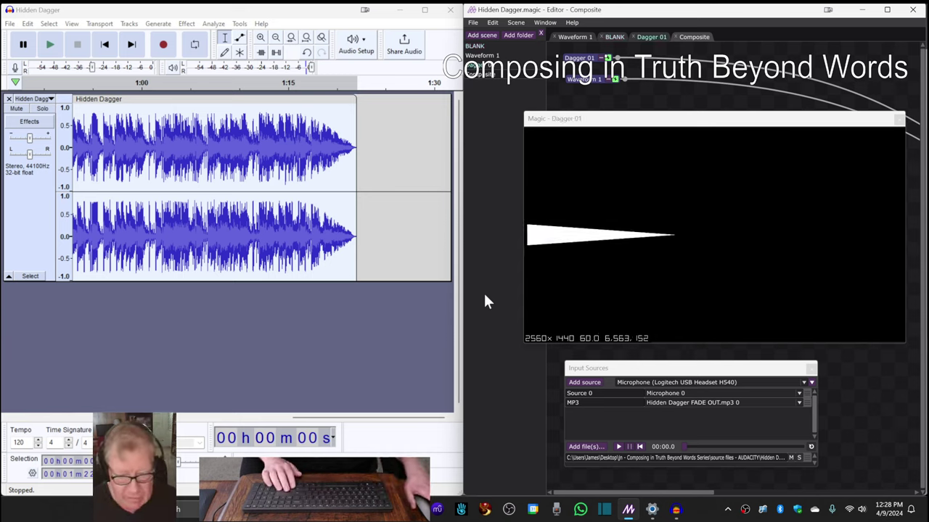
Bring up the Stream Log spreadsheet and select the episode title in B8, then the B11 note
mouse_move(375, 520)
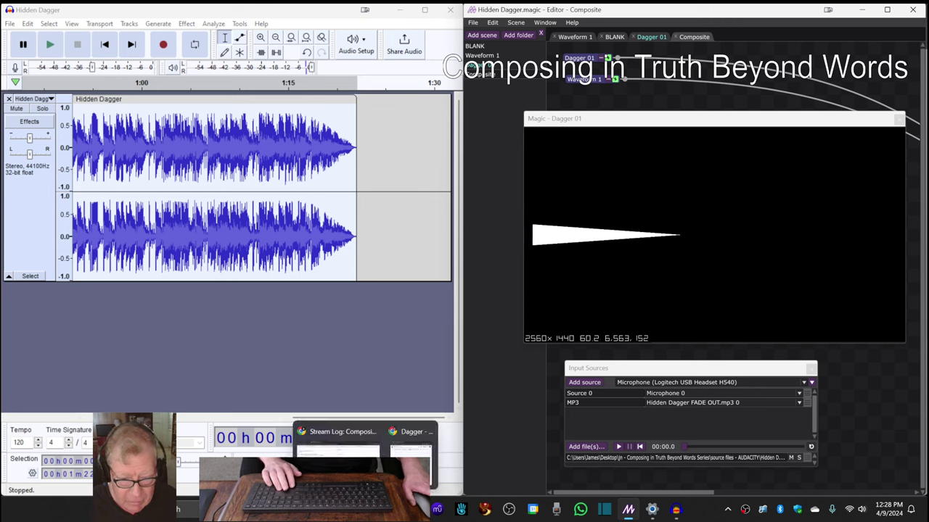
left_click(338, 446)
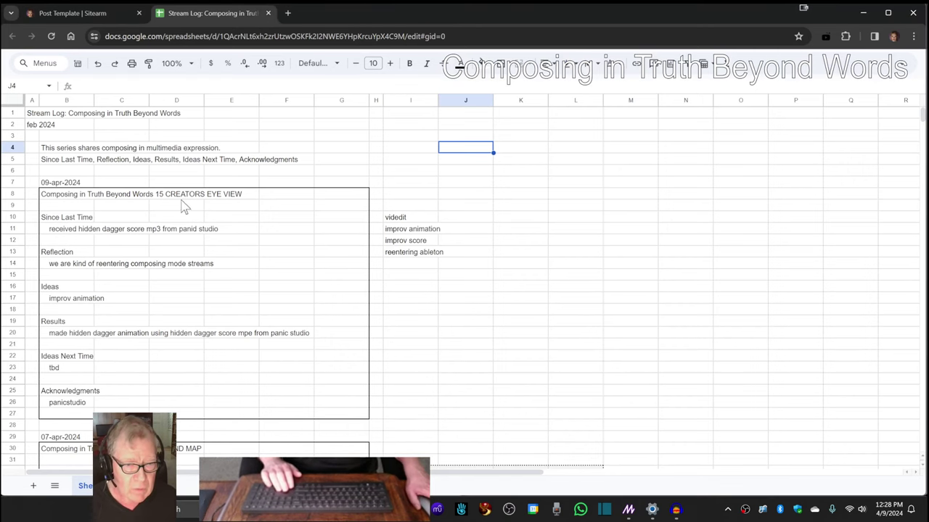
left_click(77, 200)
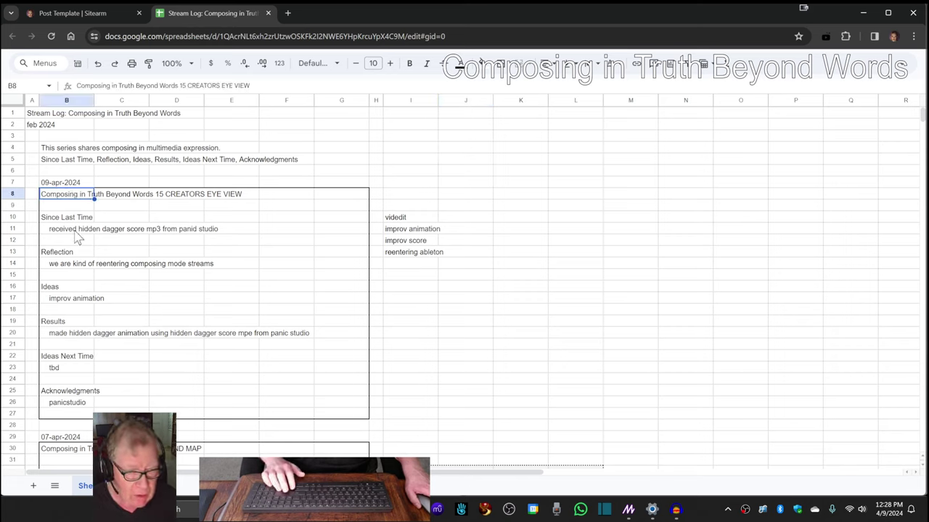
left_click(78, 230)
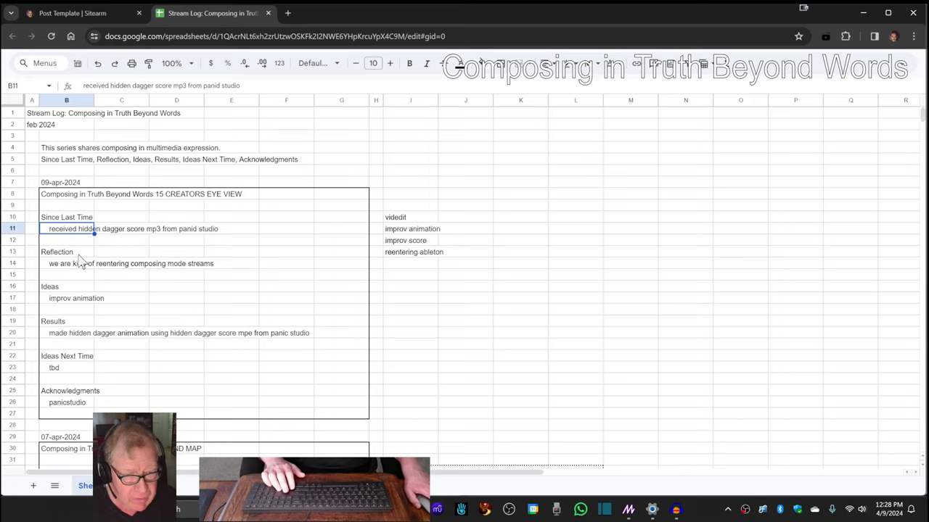
Correct 'panid' to 'panic' in B11, then check the B17 and B20 notes
double_click(174, 228)
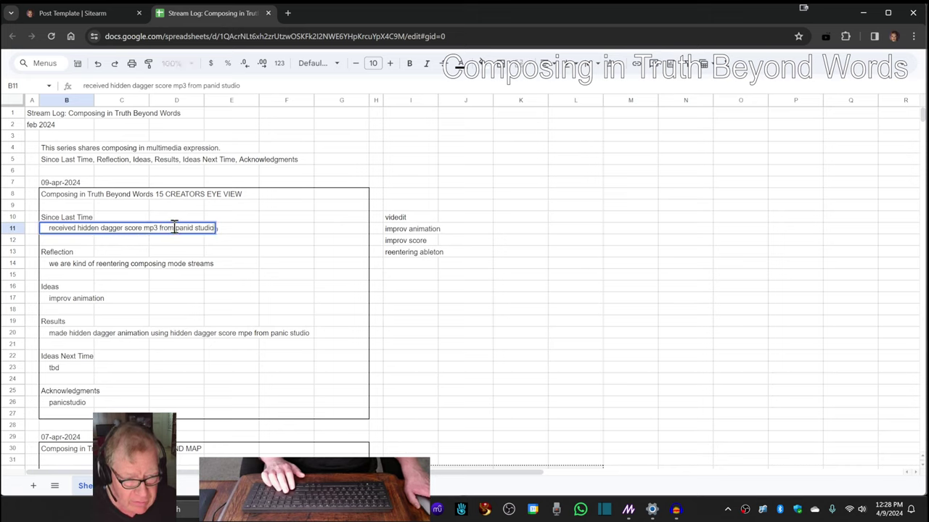
key("BackSpace")
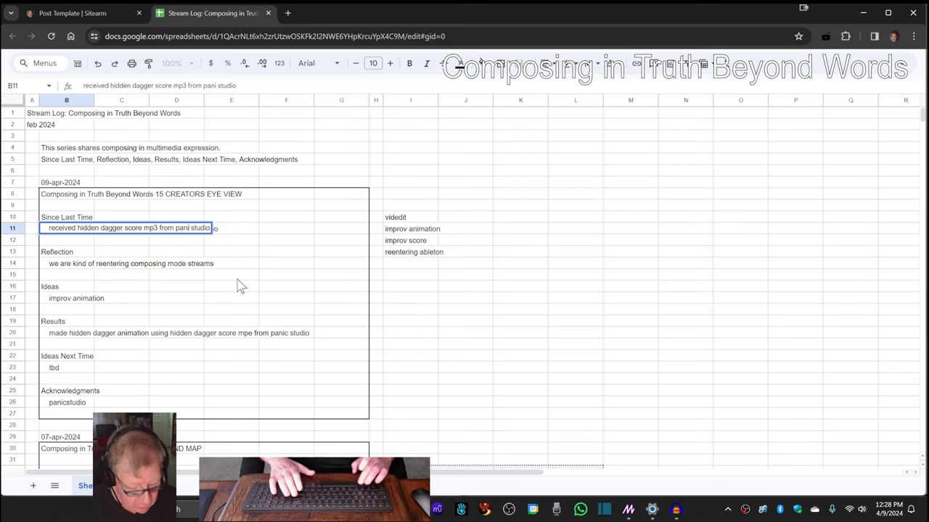
type("c")
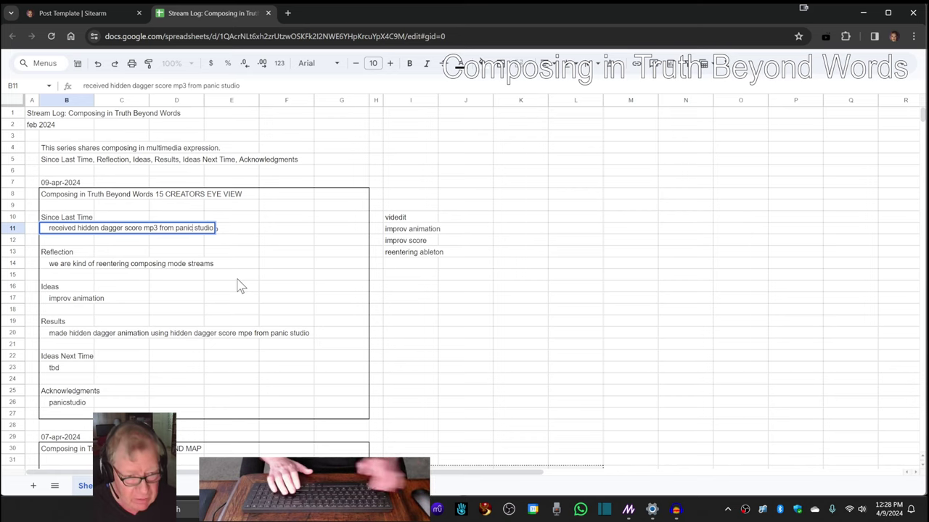
left_click(99, 266)
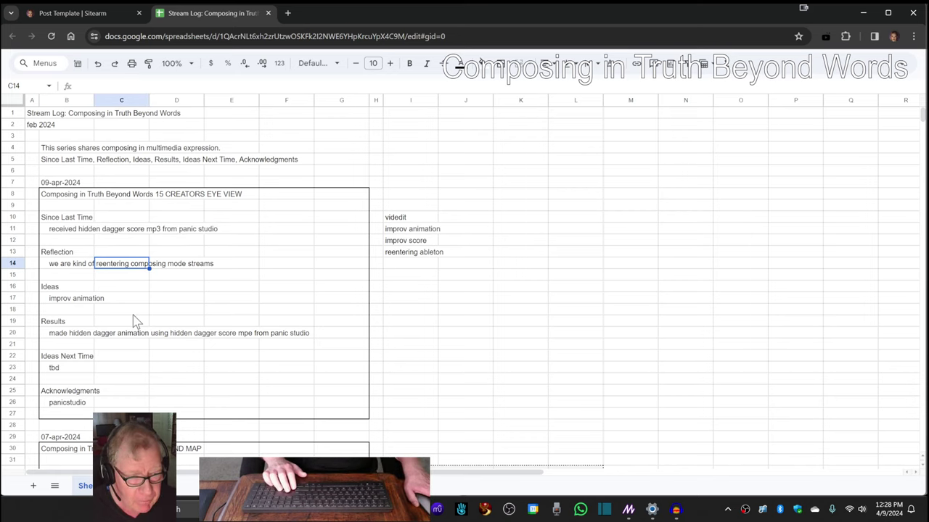
left_click(55, 303)
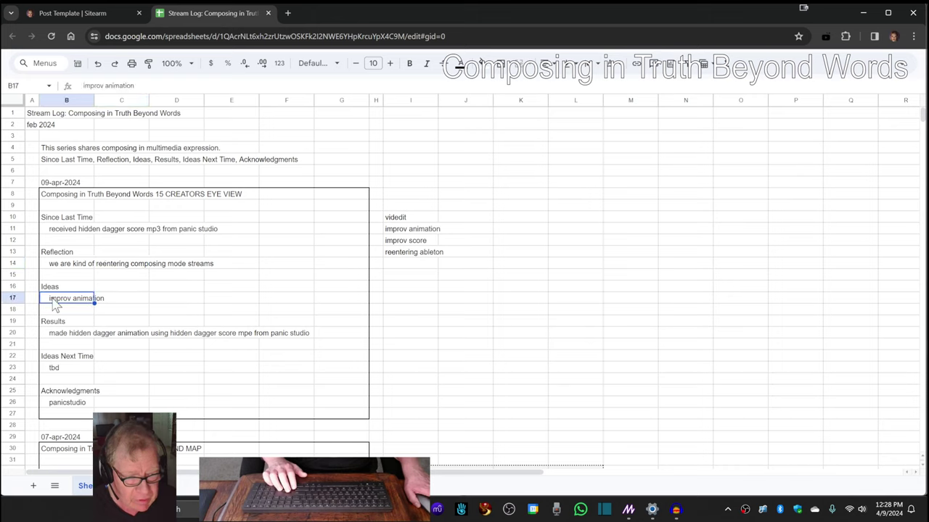
left_click(60, 340)
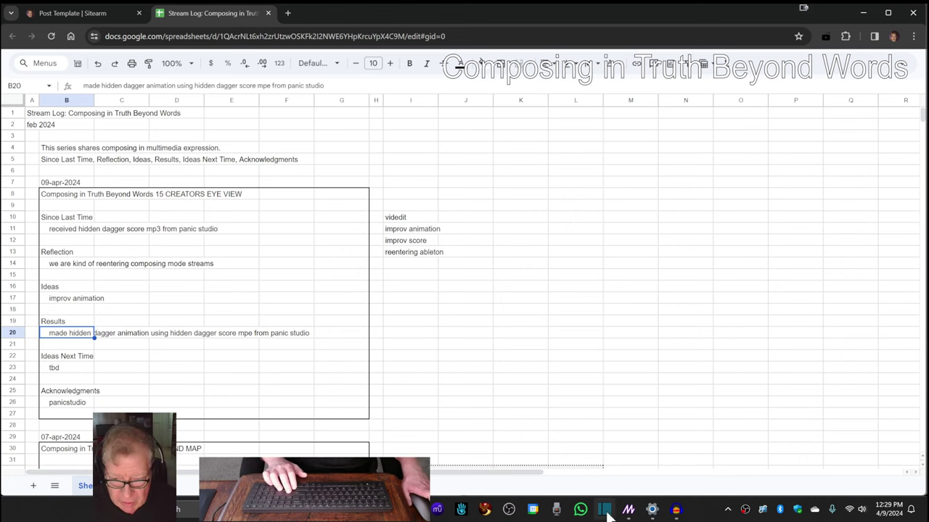
Maximize Magic, move the Dagger 01 preview left of centre, and play the Hidden Dagger MP3
left_click(629, 510)
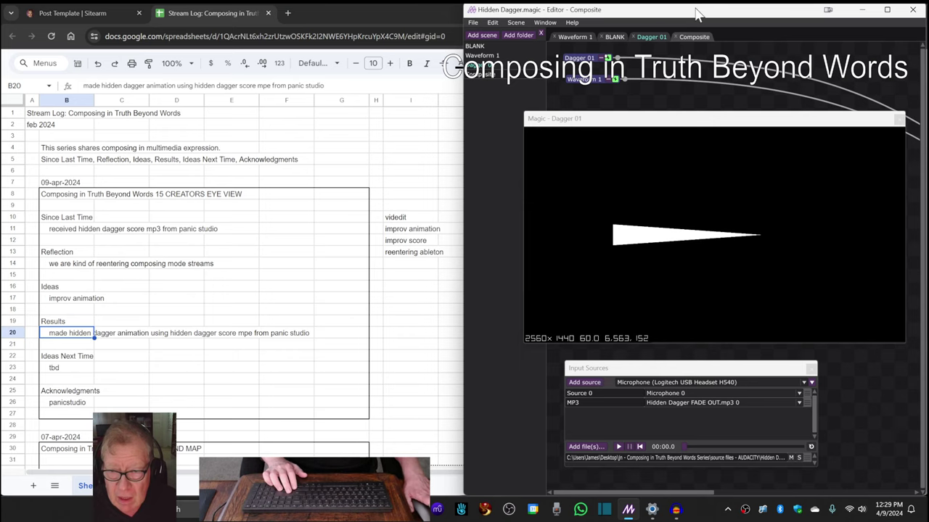
double_click(852, 15)
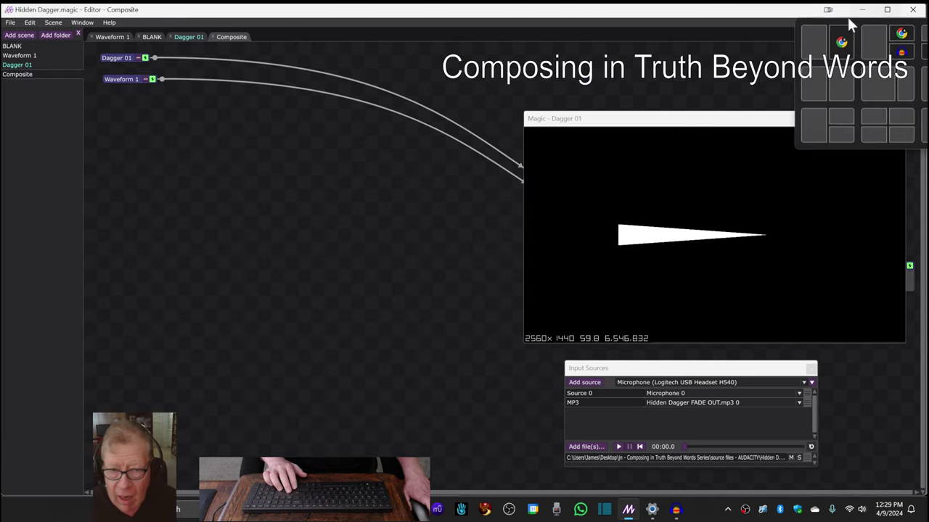
left_click_drag(648, 122, 317, 140)
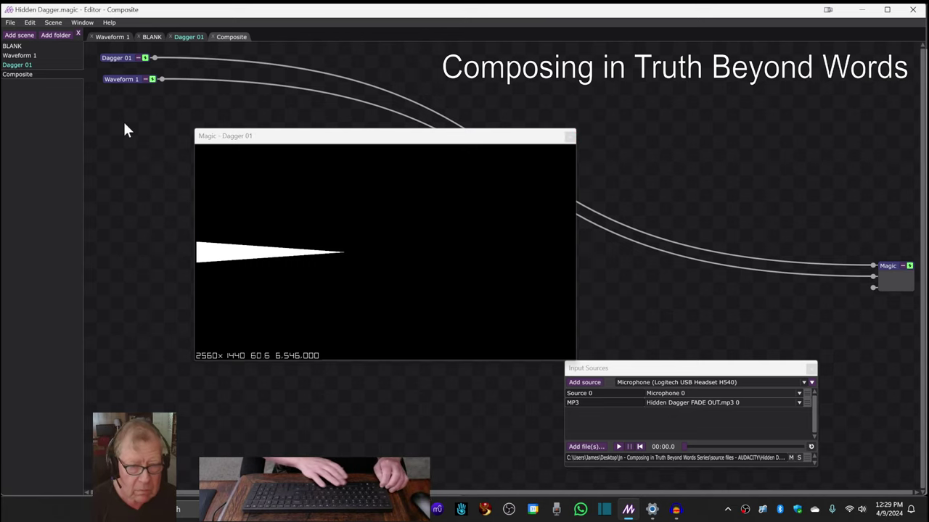
key("space")
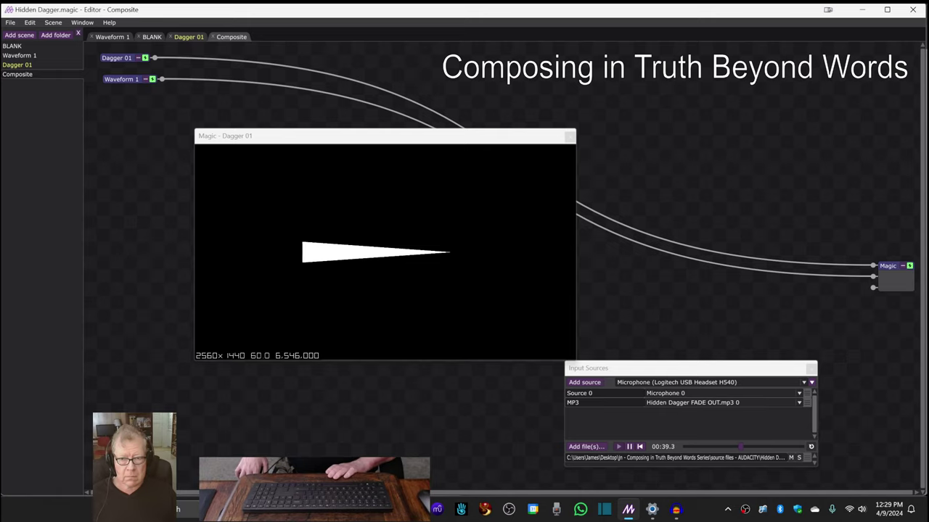
Switch to the Composite scene to see the dagger over the Waveform 1 trace
left_click(18, 74)
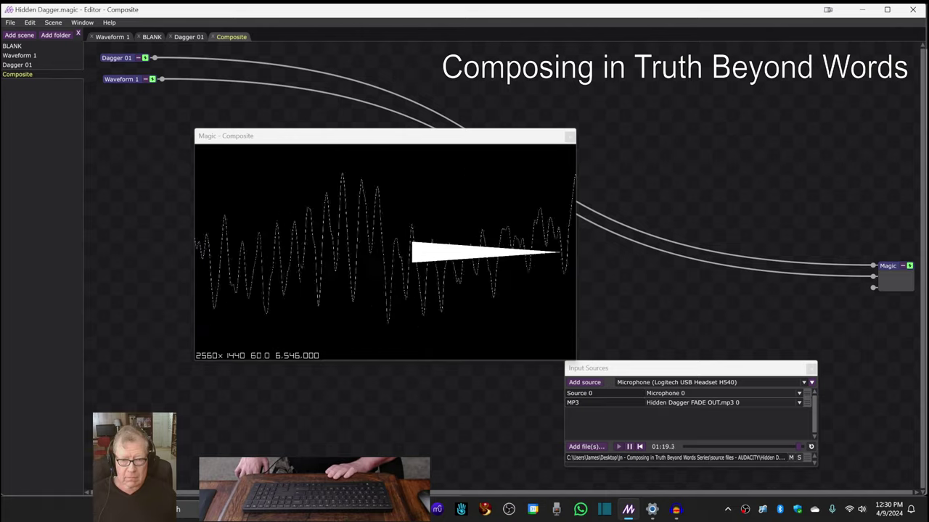
left_click(152, 36)
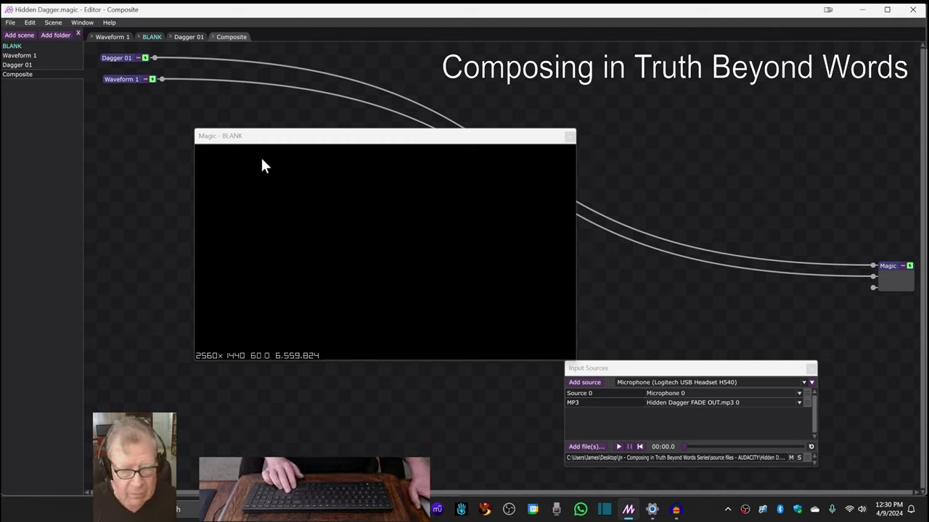
left_click_drag(301, 138, 330, 119)
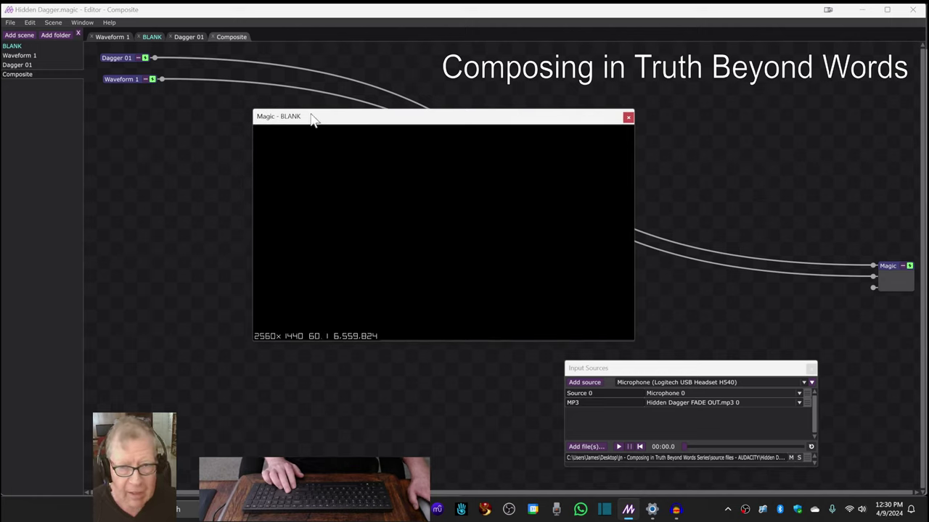
left_click(676, 510)
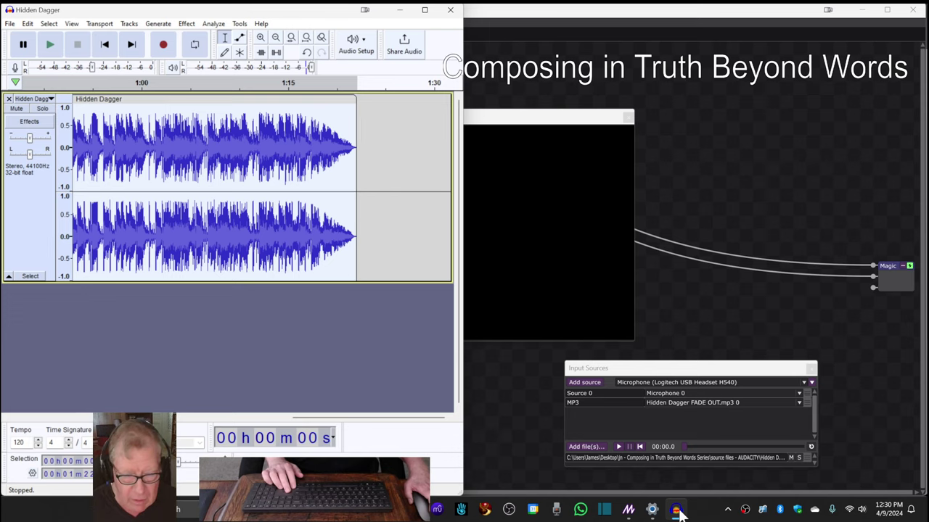
left_click(677, 511)
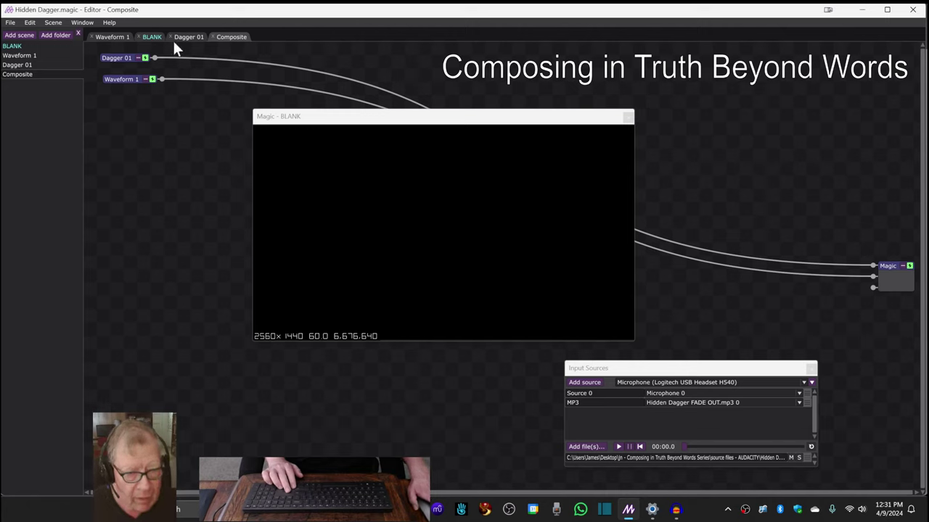
Check the Waveform 1 and Dagger 01 scenes, shifting the dagger preview to reveal the Translate values
left_click(125, 42)
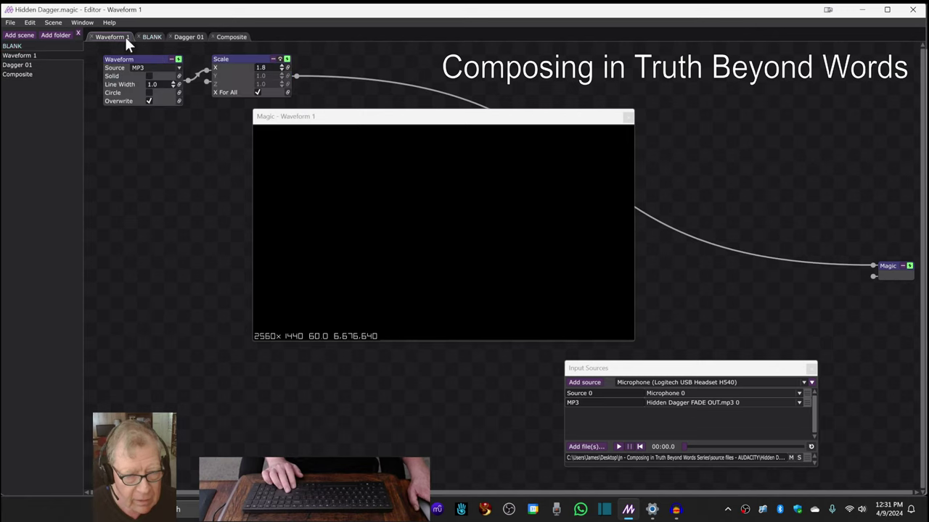
left_click(182, 37)
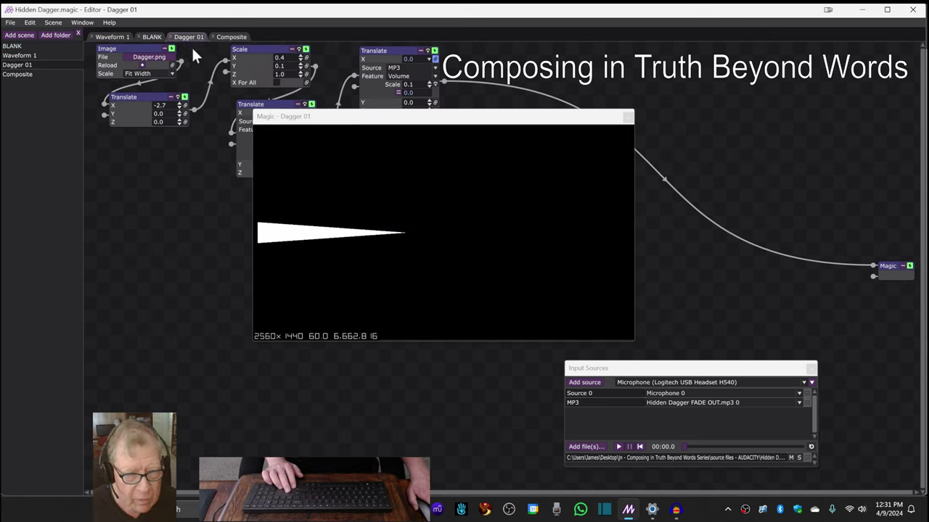
left_click_drag(284, 122, 262, 228)
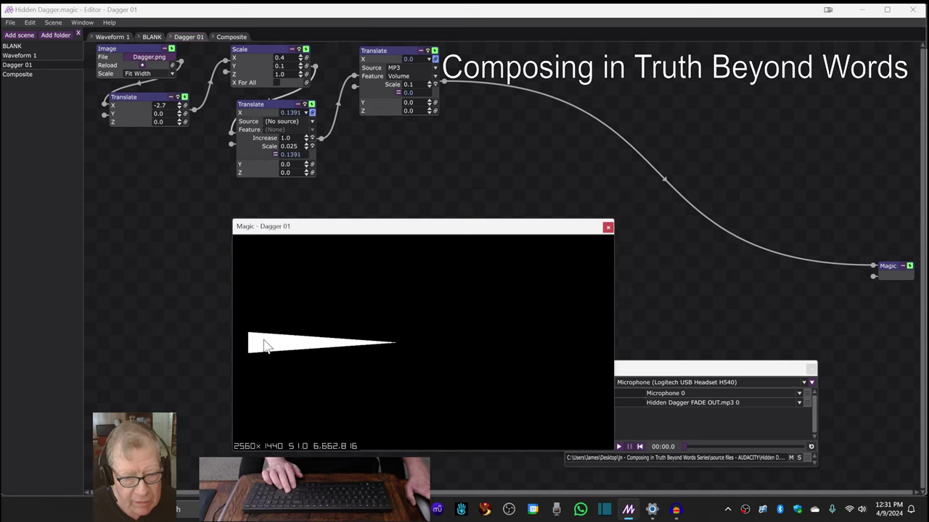
left_click_drag(392, 228, 525, 89)
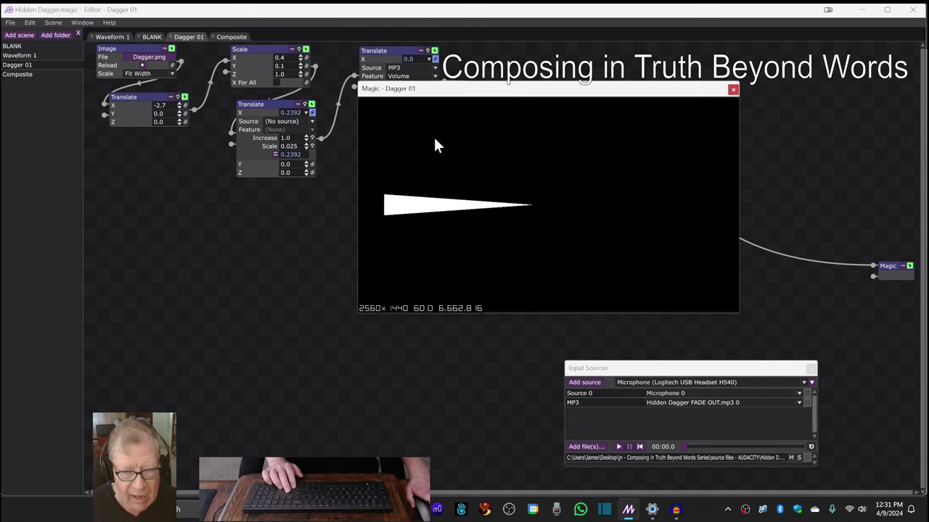
left_click_drag(459, 99, 358, 158)
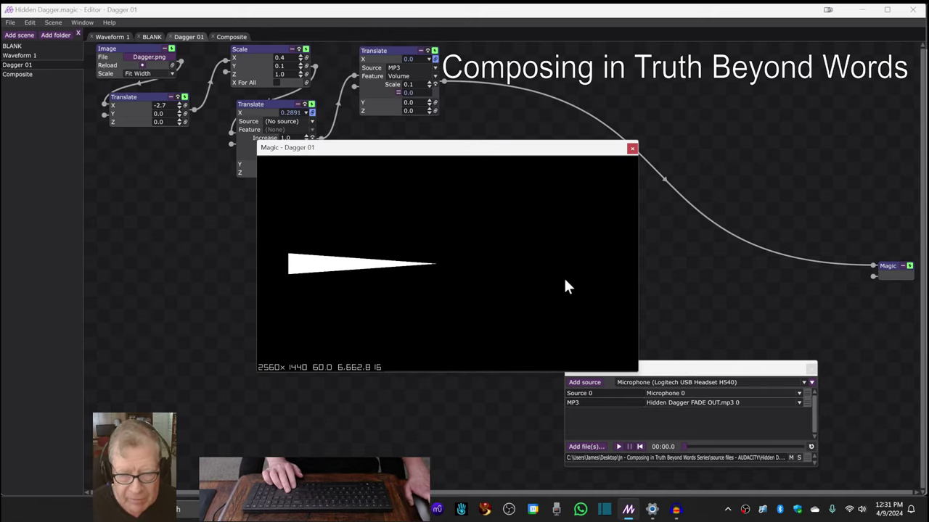
left_click_drag(424, 150, 339, 174)
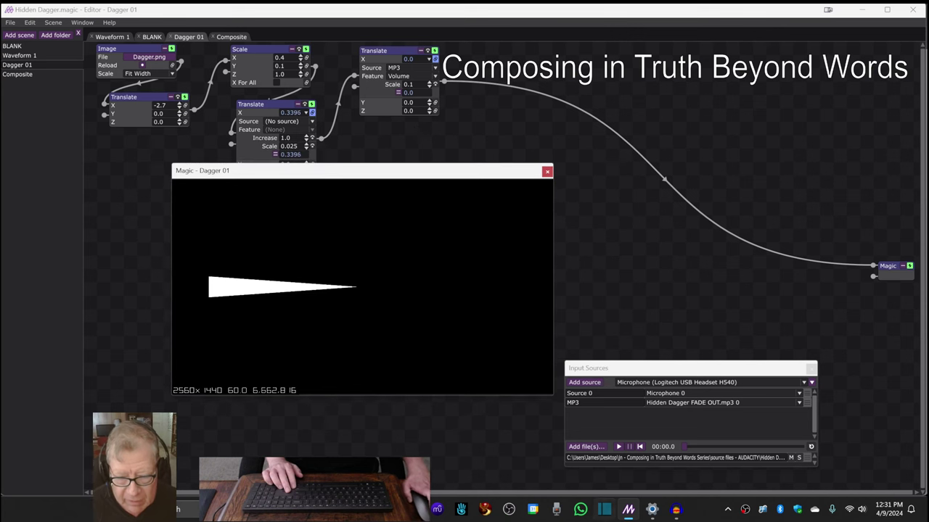
Briefly show the Audacity project, then bring the Stream Log spreadsheet to the front
left_click(674, 511)
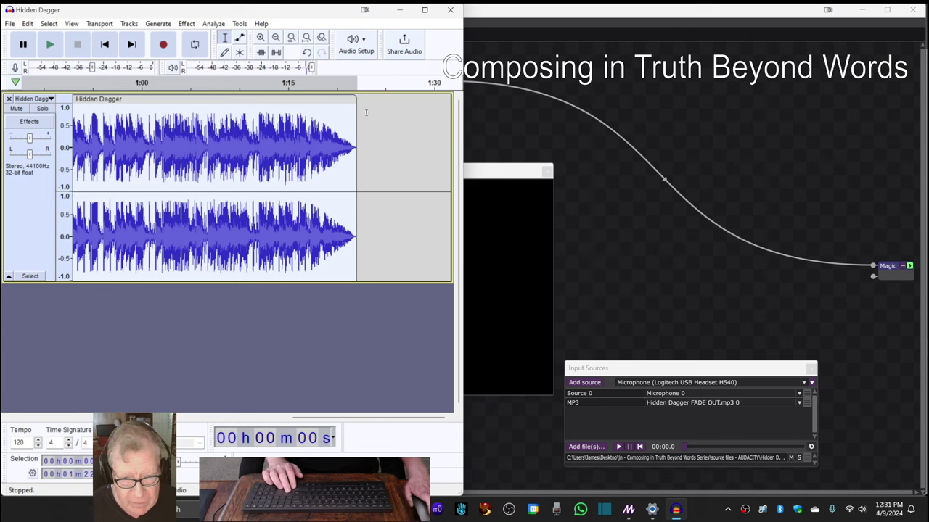
left_click(503, 20)
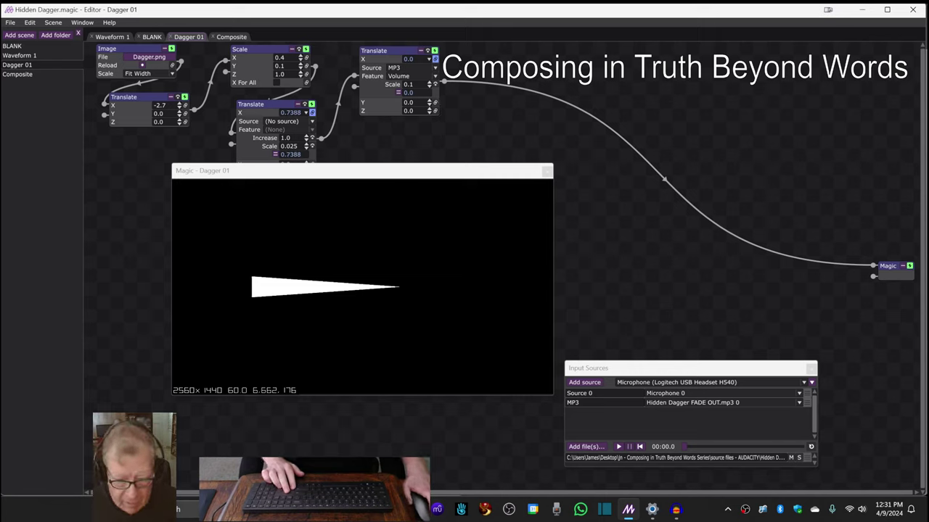
mouse_move(364, 510)
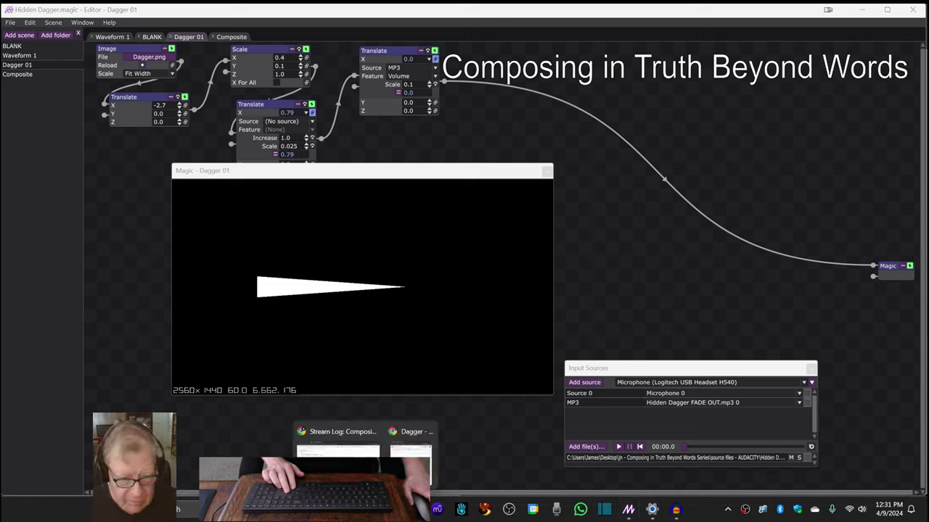
left_click(337, 444)
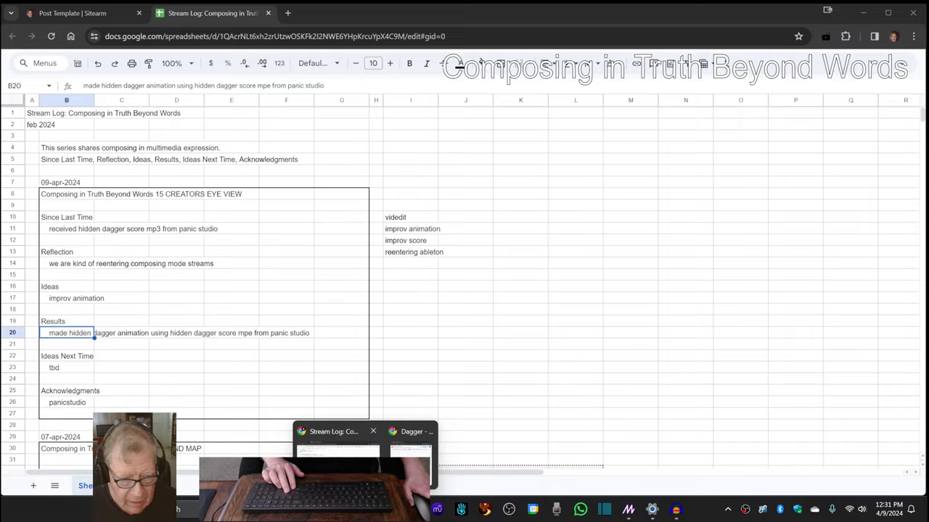
left_click(51, 370)
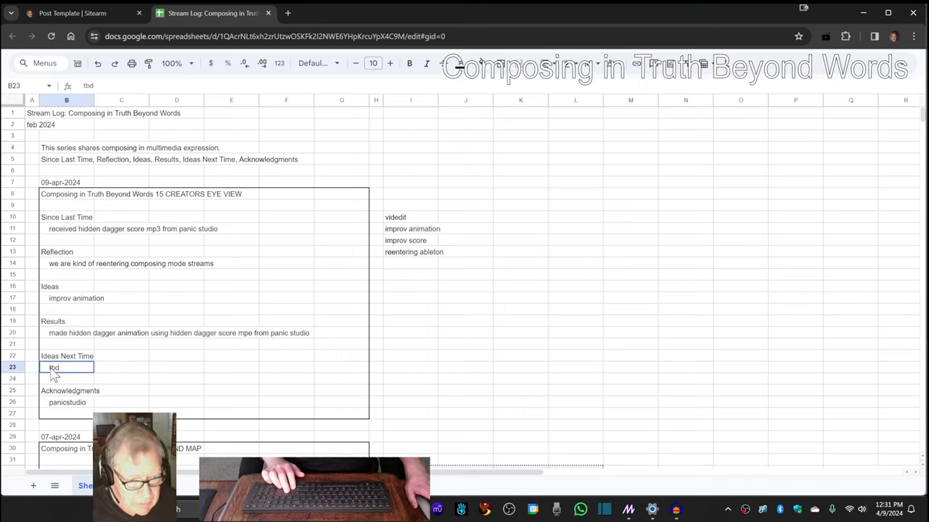
left_click(62, 266)
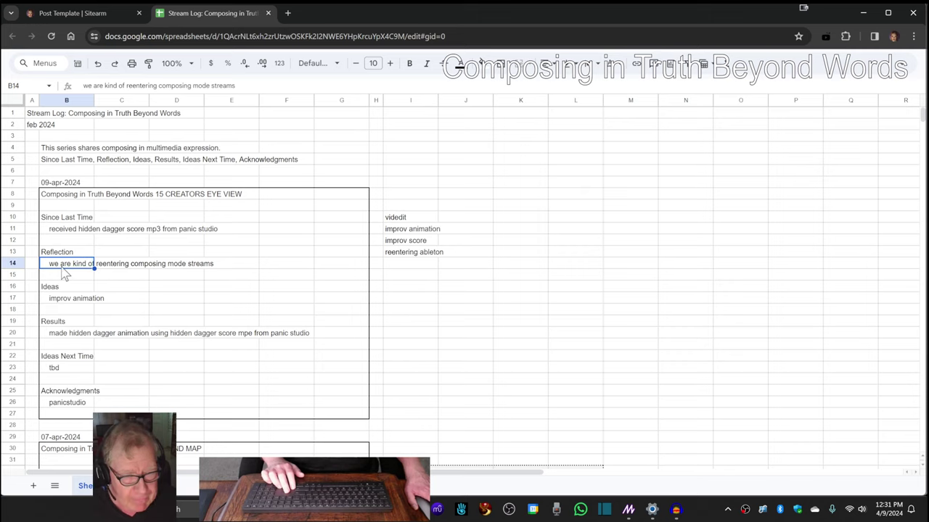
left_click(68, 160)
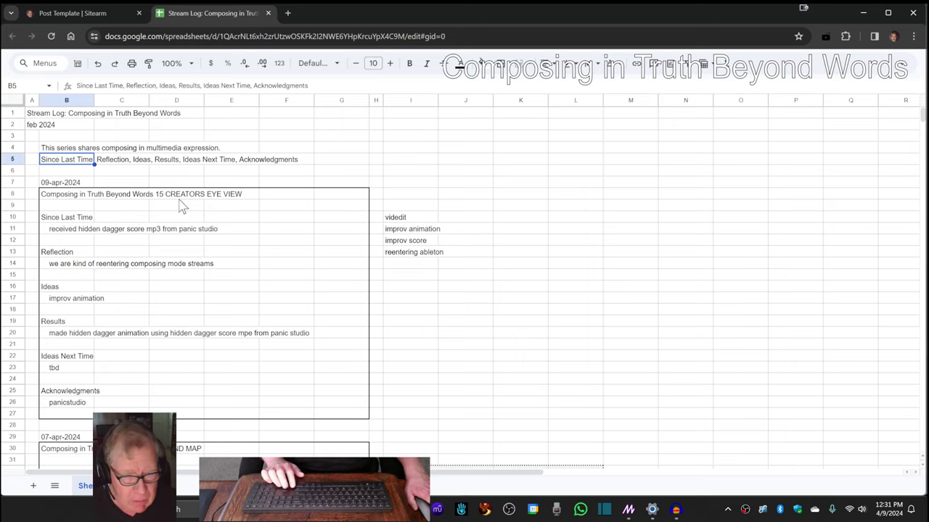
scroll(174, 239, "down", 3)
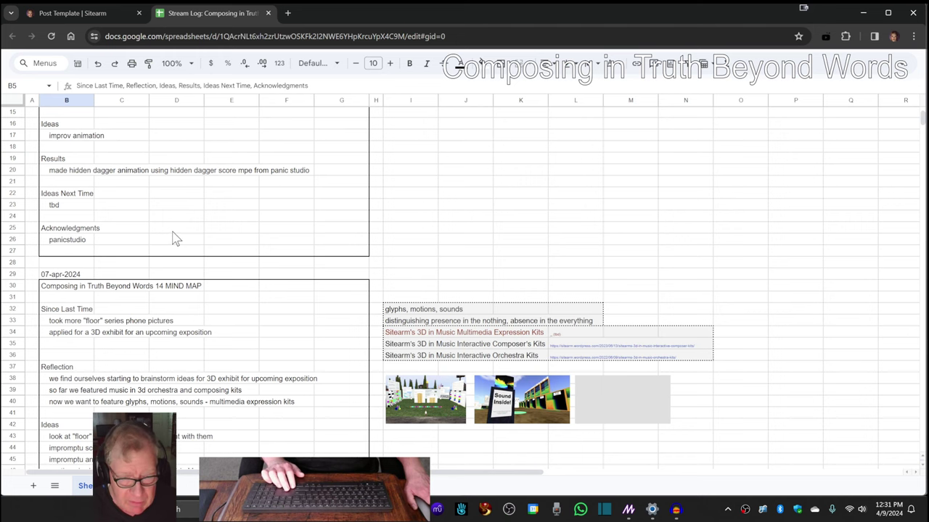
scroll(174, 239, "down", 1)
scroll(174, 239, "up", 3)
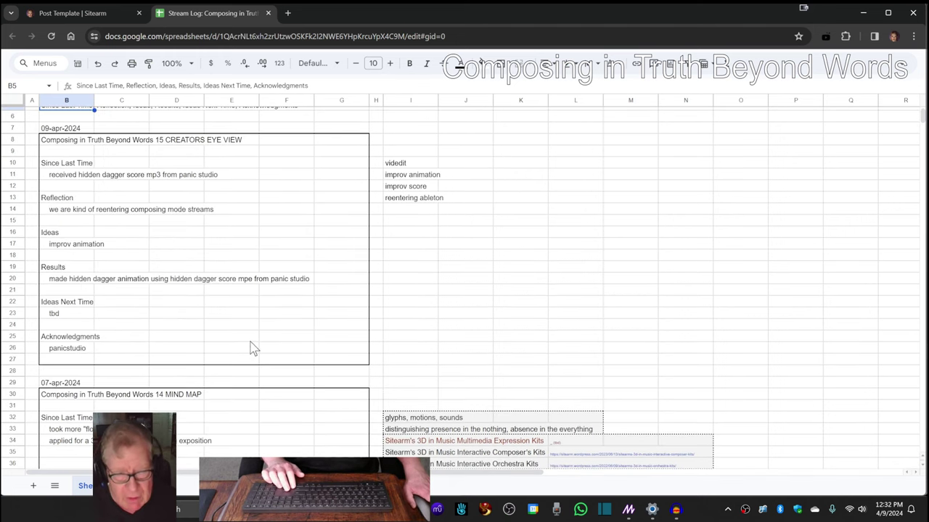
scroll(250, 348, "up", 2)
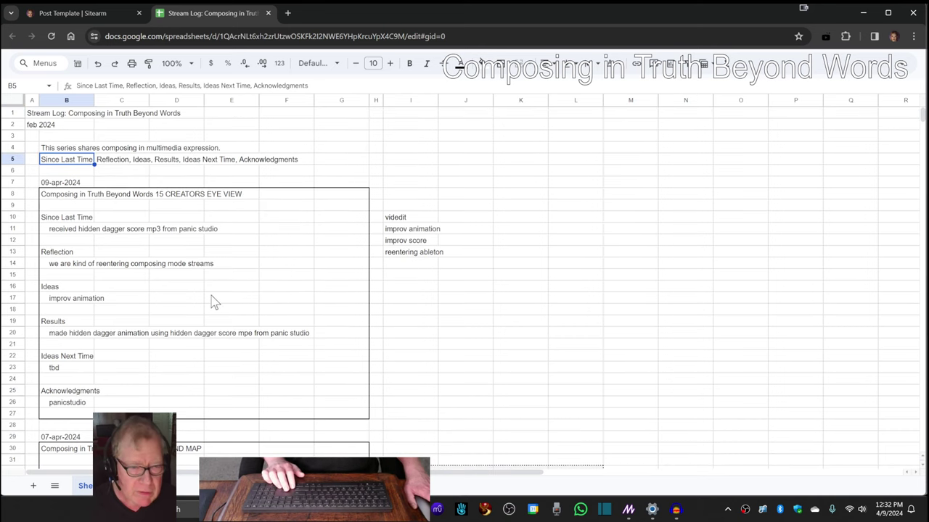